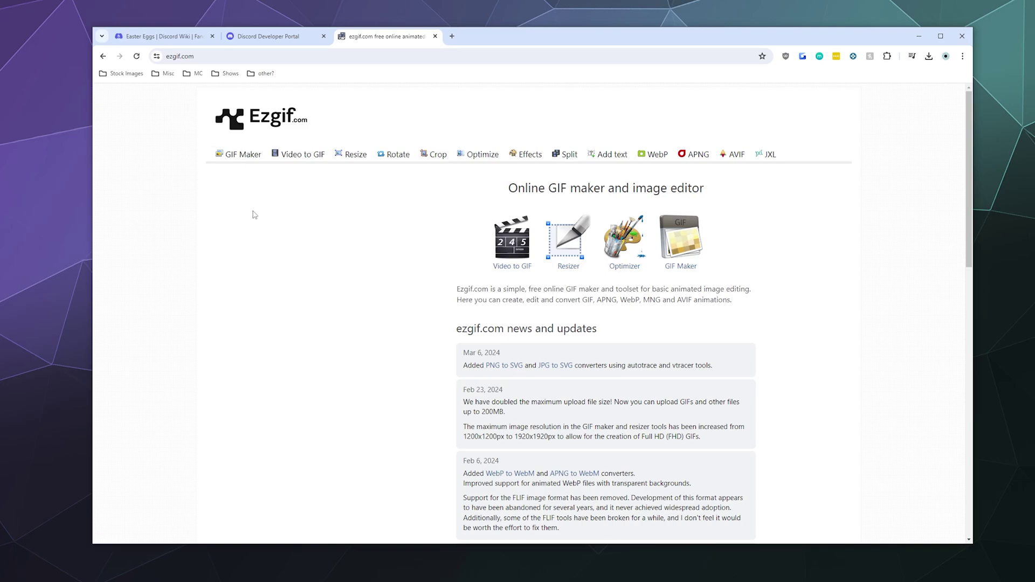
# Step: Upload Snow White Padded Room.mp4 into Ezgif's GIF Maker video-to-GIF converter
pyautogui.click(240, 155)
pyautogui.click(422, 283)
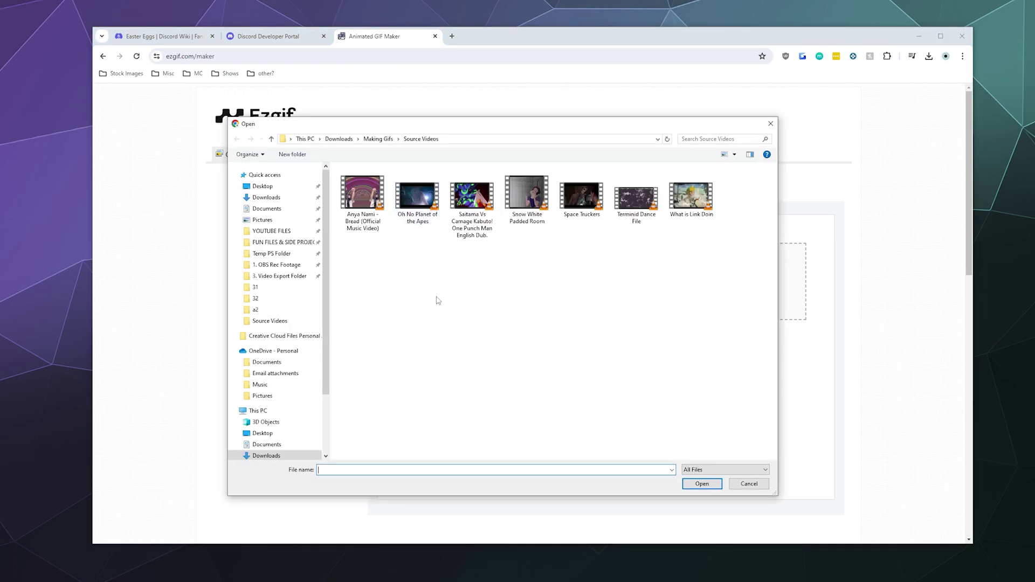
pyautogui.click(524, 215)
pyautogui.click(702, 484)
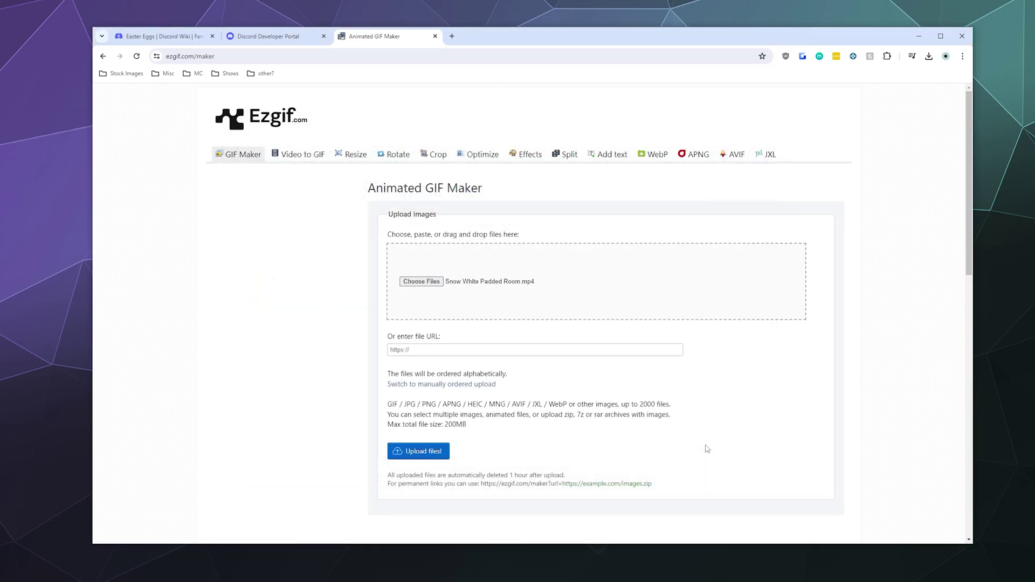
pyautogui.click(431, 451)
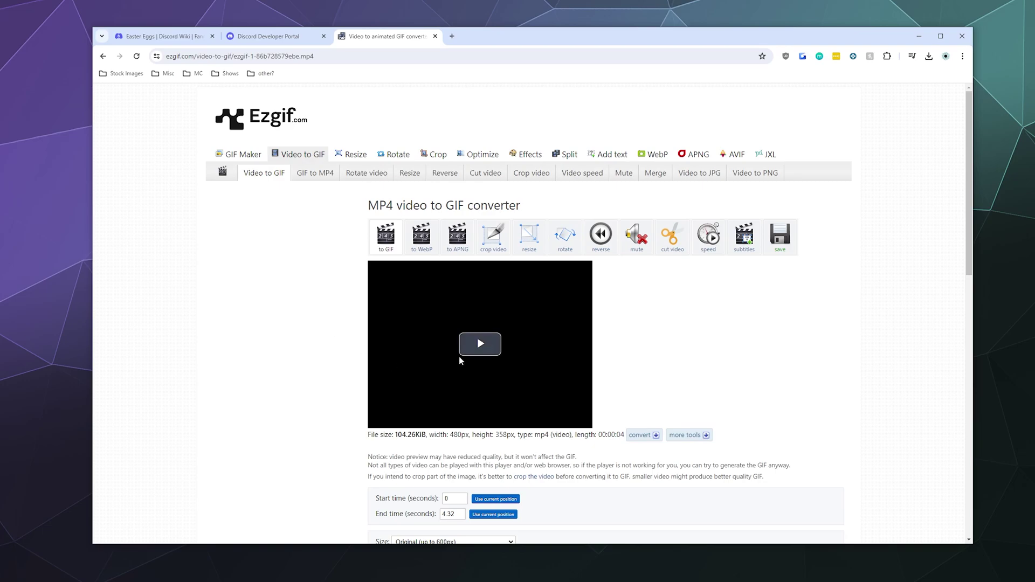
pyautogui.click(479, 345)
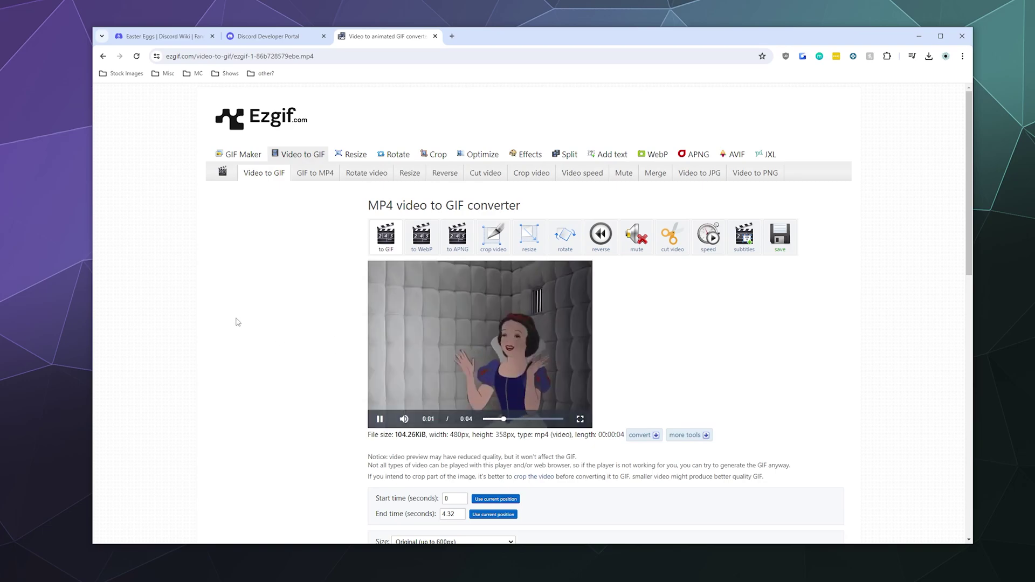
pyautogui.click(380, 420)
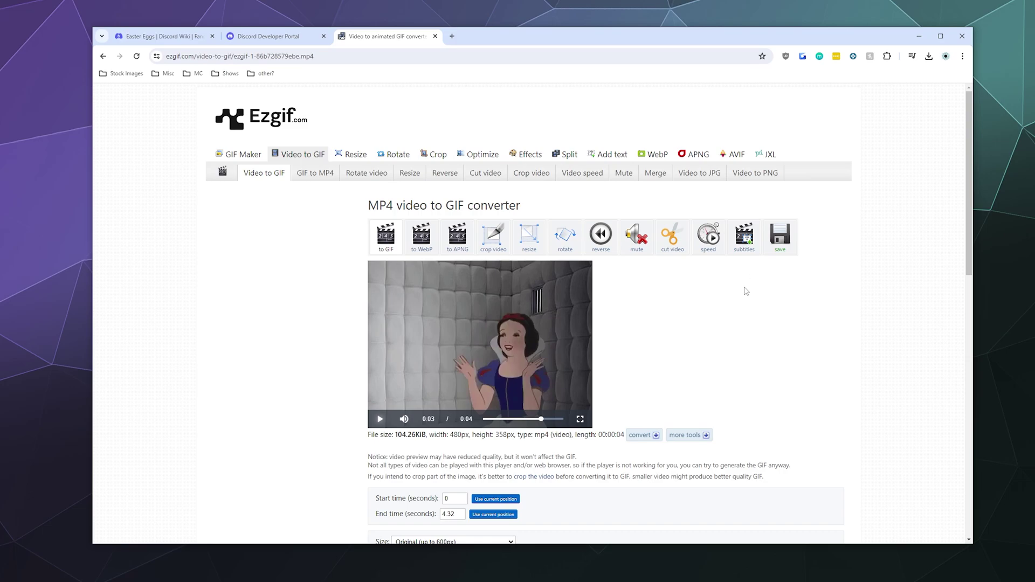
# Step: Time a subtitle from 0 to 4.22 seconds with the caption 'Heading back to work on Monday Like...'
pyautogui.click(747, 252)
pyautogui.scroll(-3, 370, 354)
pyautogui.scroll(-1, 371, 353)
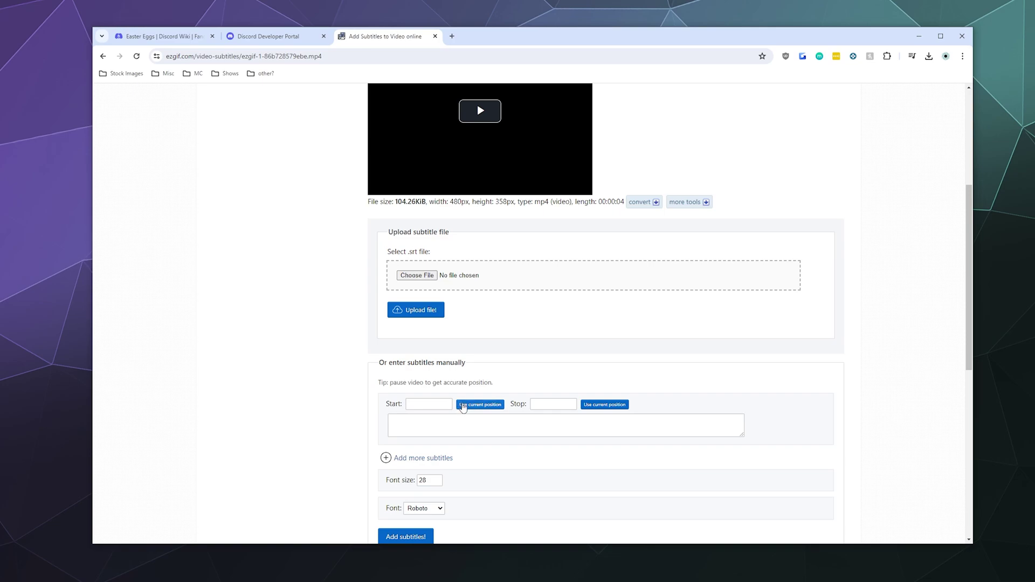
pyautogui.click(466, 405)
pyautogui.scroll(1, 460, 415)
pyautogui.scroll(2, 459, 415)
pyautogui.click(470, 300)
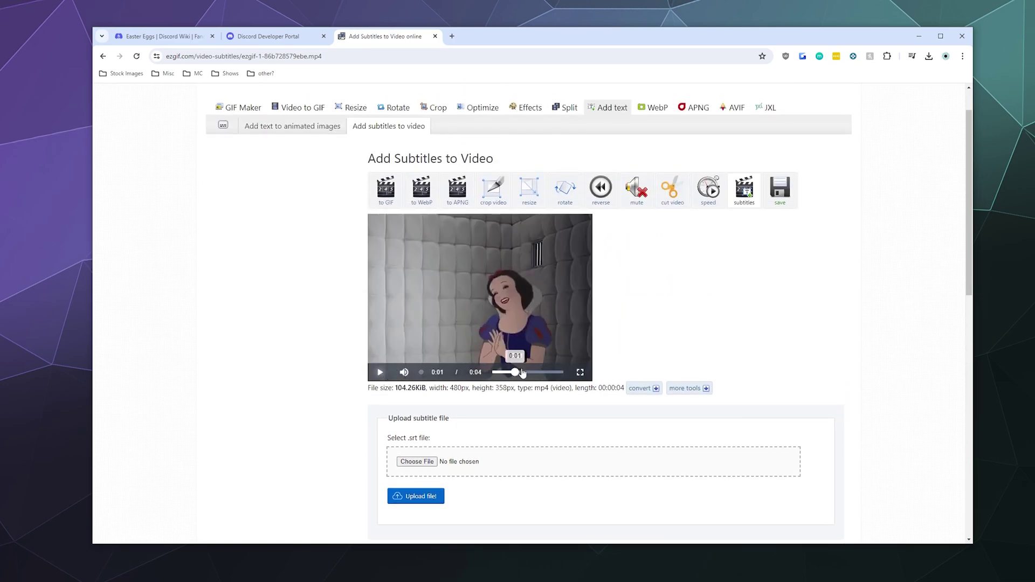
pyautogui.scroll(-3, 620, 366)
pyautogui.click(605, 405)
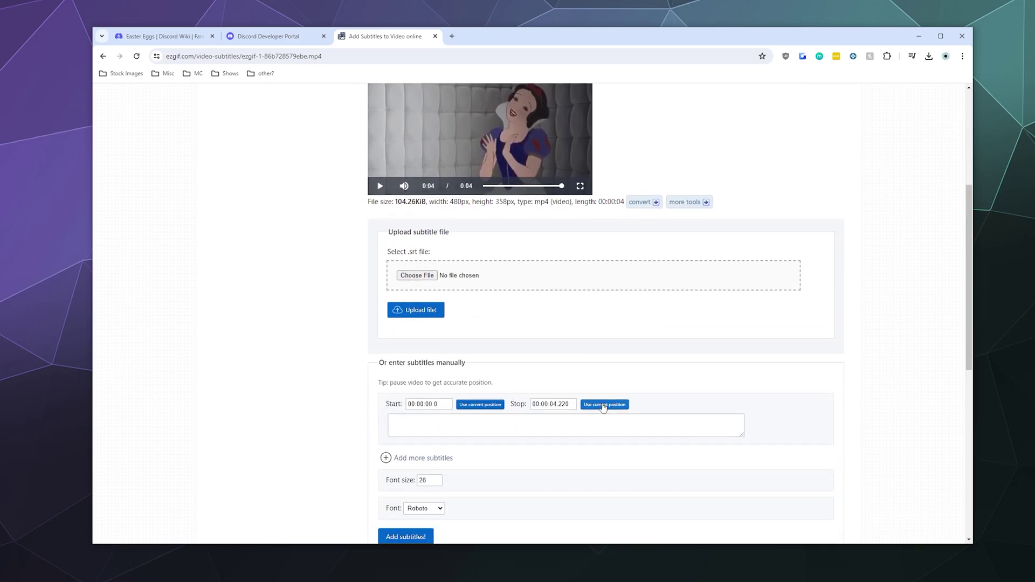
pyautogui.click(525, 428)
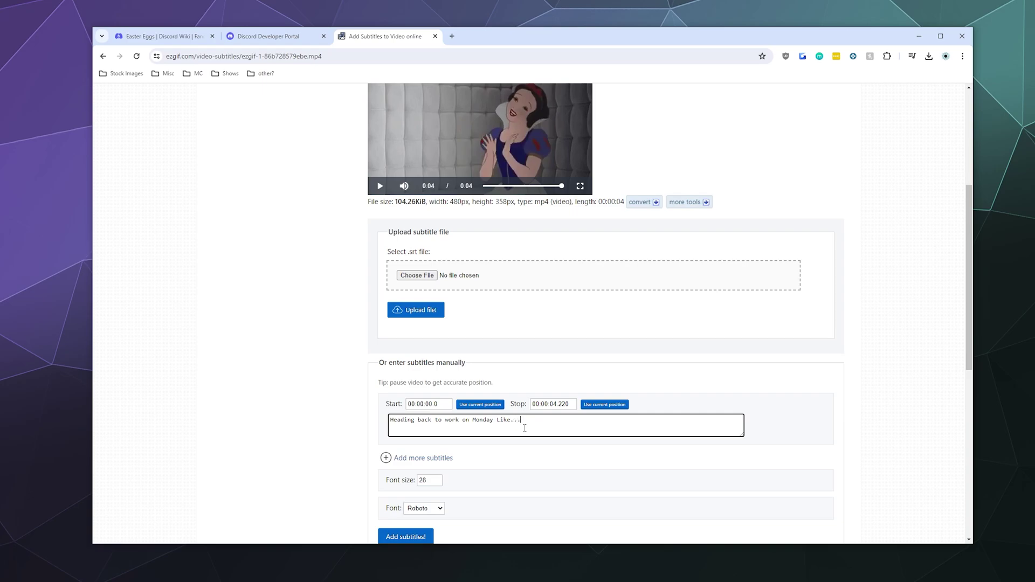
# Step: Burn the subtitle into the clip and play back the captioned output video
pyautogui.click(399, 537)
pyautogui.scroll(-10, 316, 387)
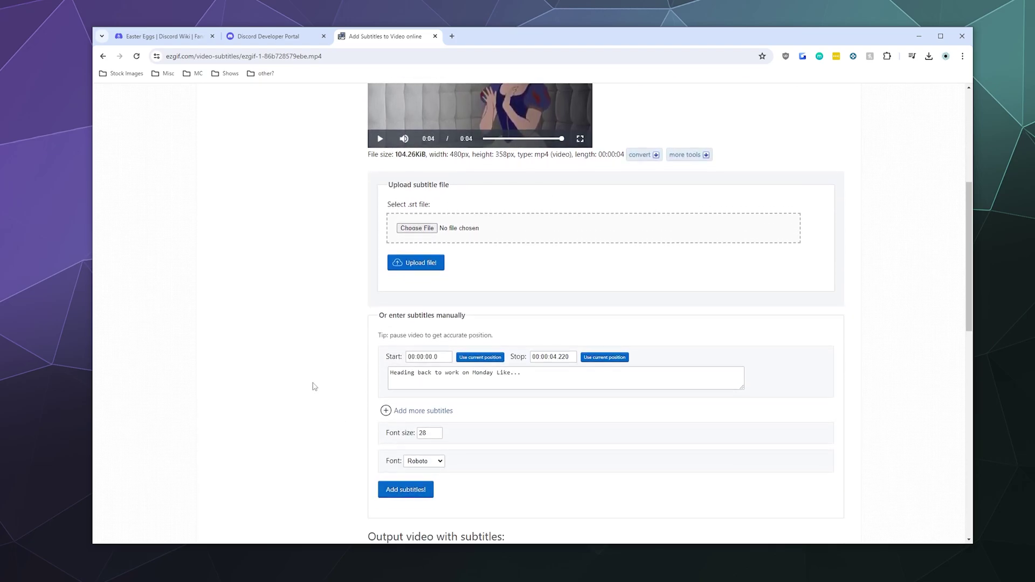
pyautogui.scroll(-1, 313, 387)
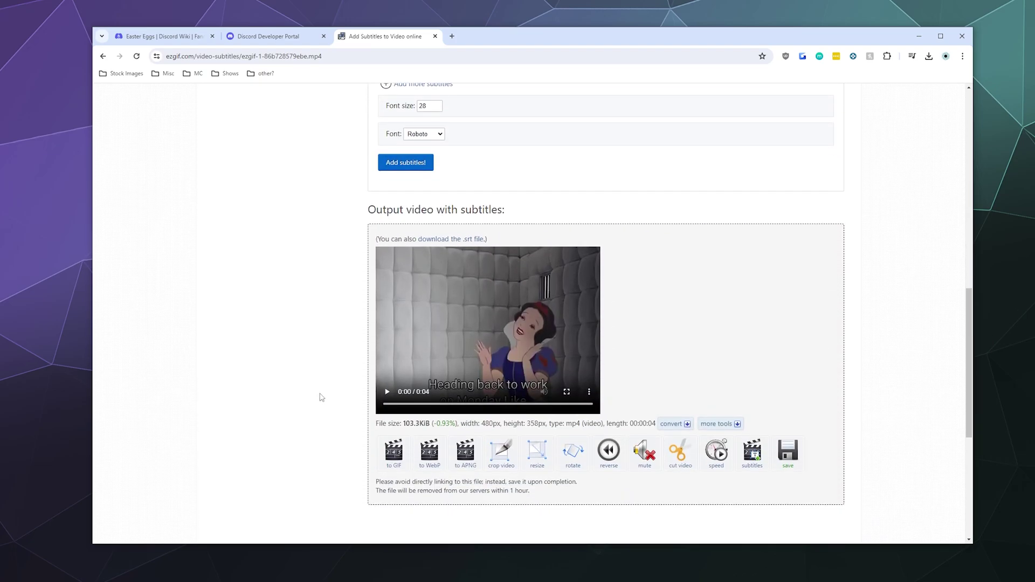
pyautogui.click(382, 405)
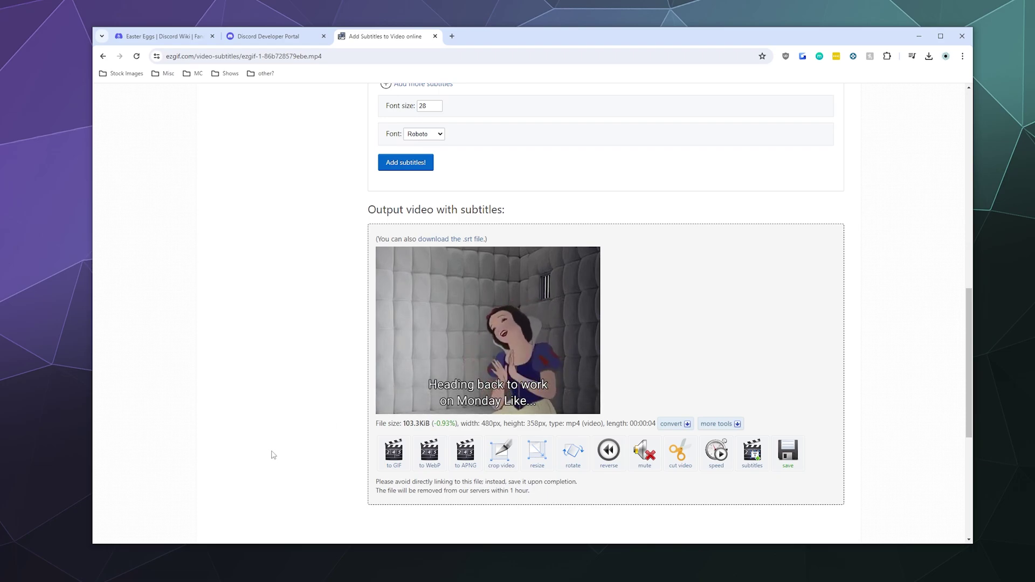
pyautogui.click(387, 392)
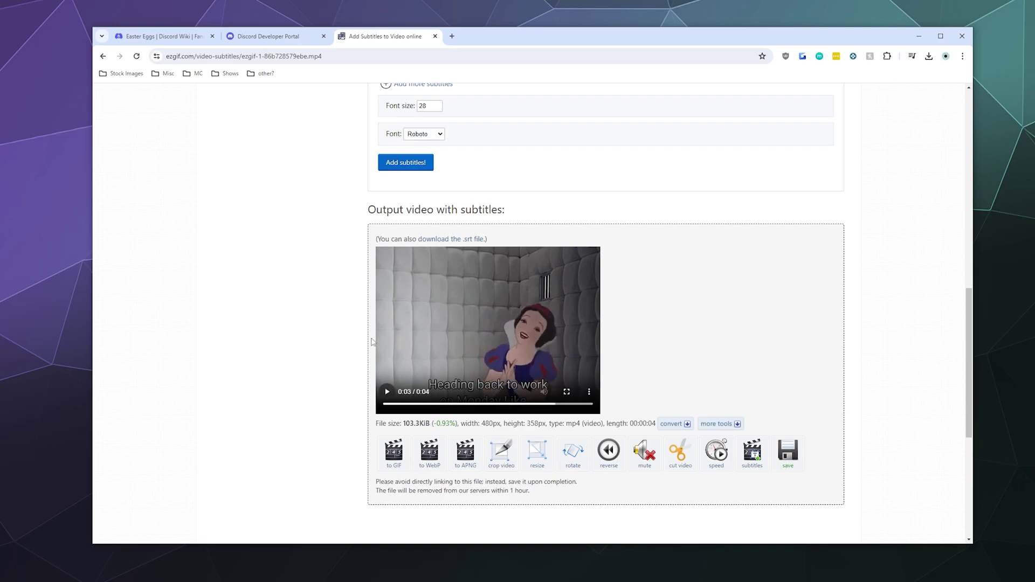
pyautogui.scroll(-3, 414, 340)
# Step: Convert the captioned clip into a 480×358, 43-frame, 1.27 MiB GIF
pyautogui.click(393, 312)
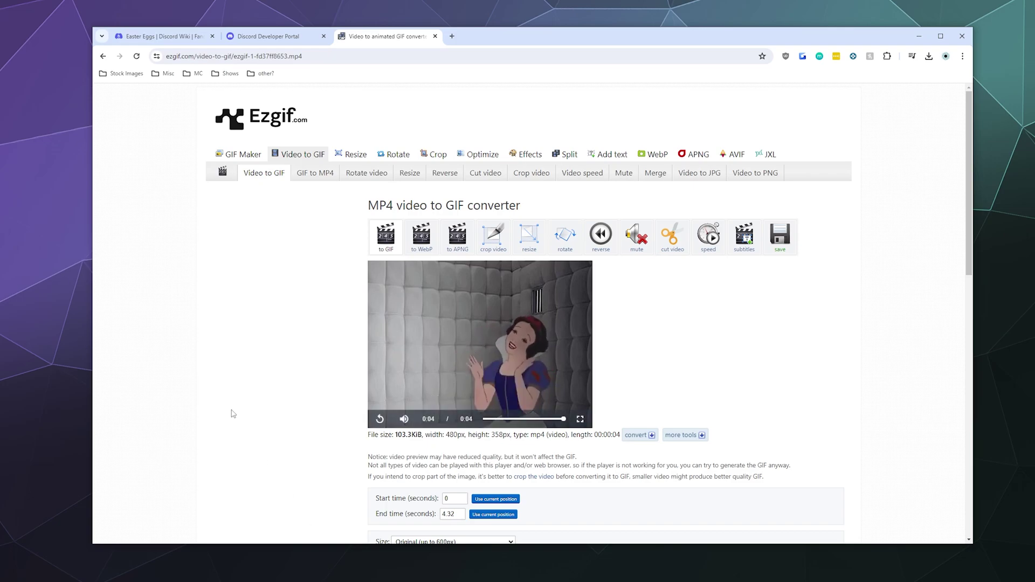
pyautogui.scroll(-6, 233, 414)
pyautogui.click(395, 290)
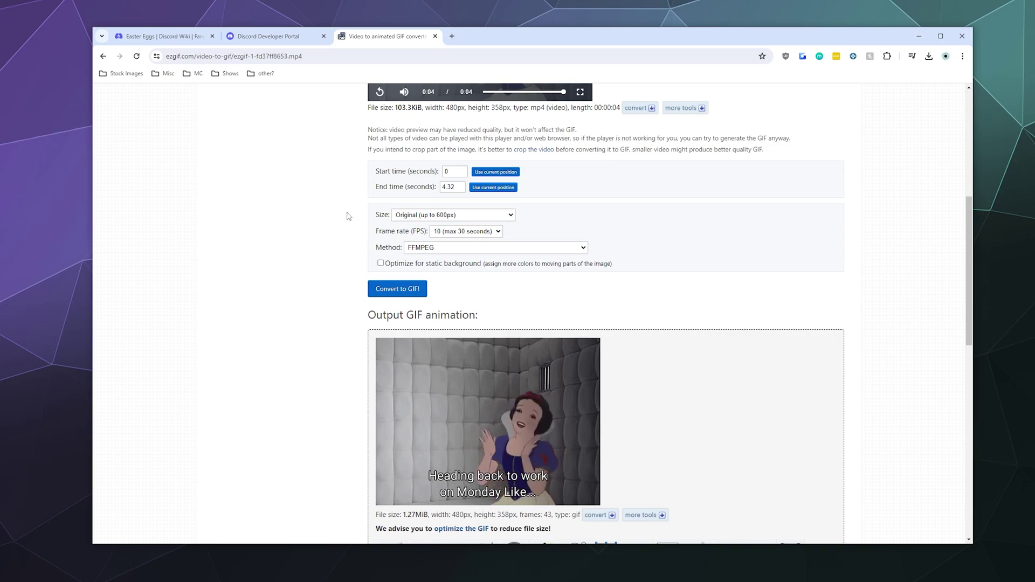
pyautogui.scroll(2, 348, 216)
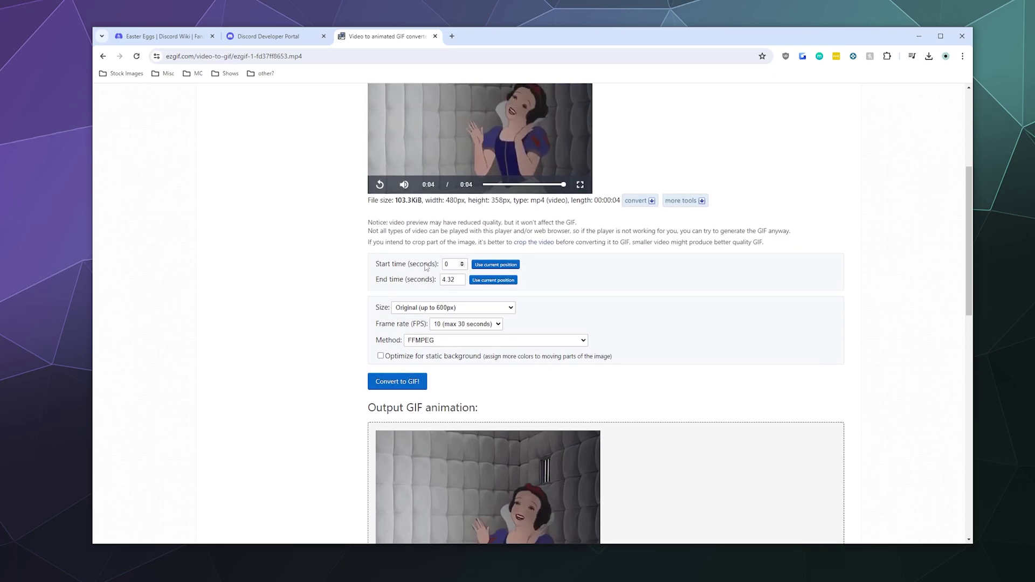
pyautogui.scroll(3, 425, 268)
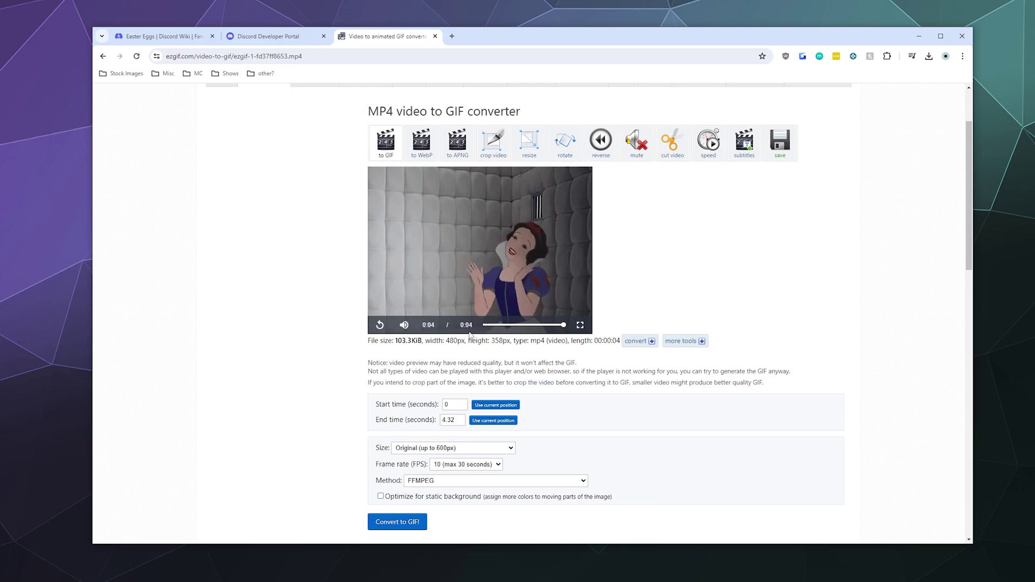
# Step: Set the GIF range to start at 0 and end at 4.22 seconds
pyautogui.moveTo(424, 324)
pyautogui.moveTo(562, 324)
pyautogui.mouseDown()
pyautogui.moveTo(491, 326)
pyautogui.moveTo(560, 326)
pyautogui.mouseUp()
pyautogui.click(495, 405)
pyautogui.click(494, 421)
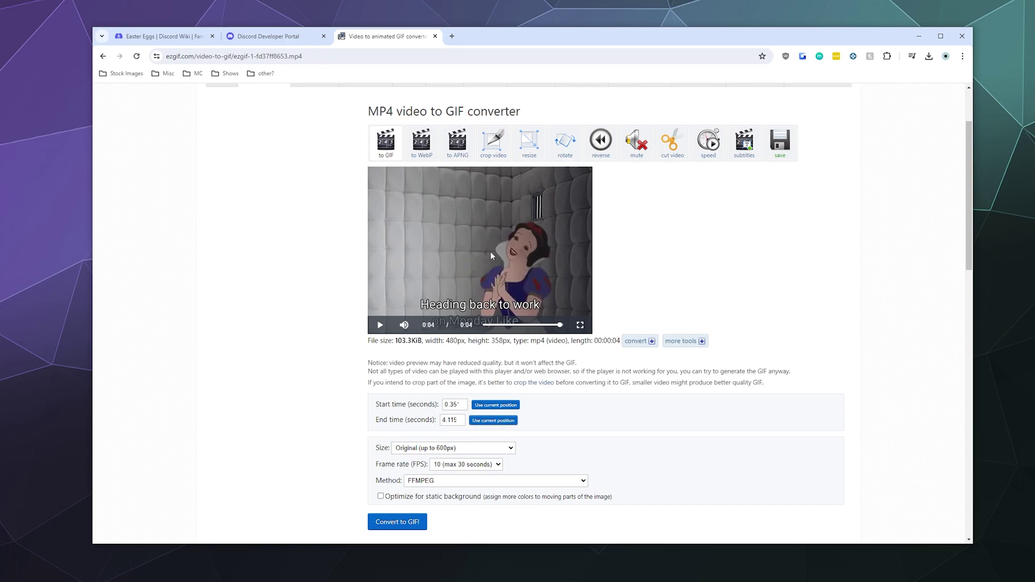
pyautogui.doubleClick(458, 405)
pyautogui.write('0')
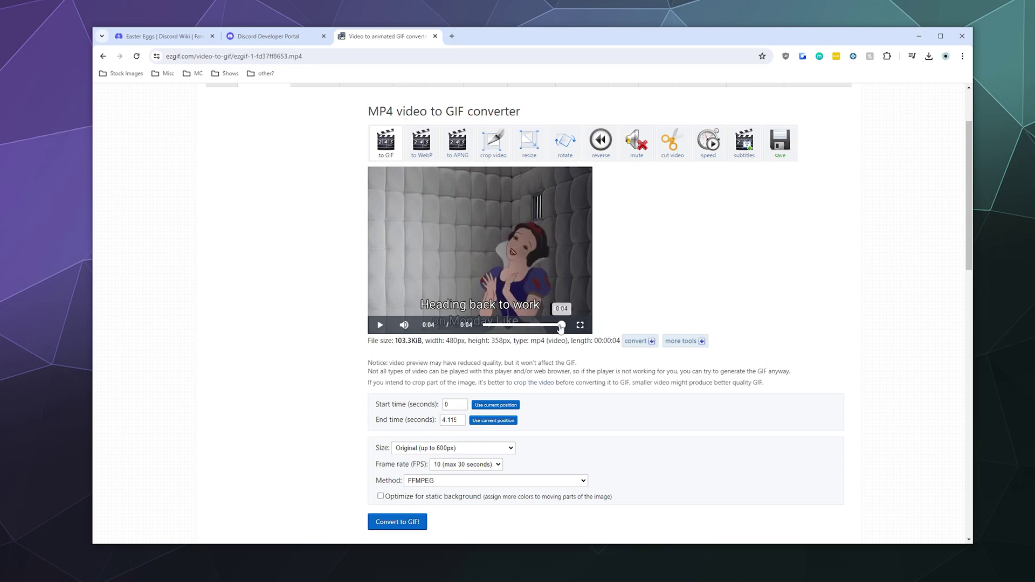
pyautogui.click(493, 420)
pyautogui.scroll(-6, 593, 415)
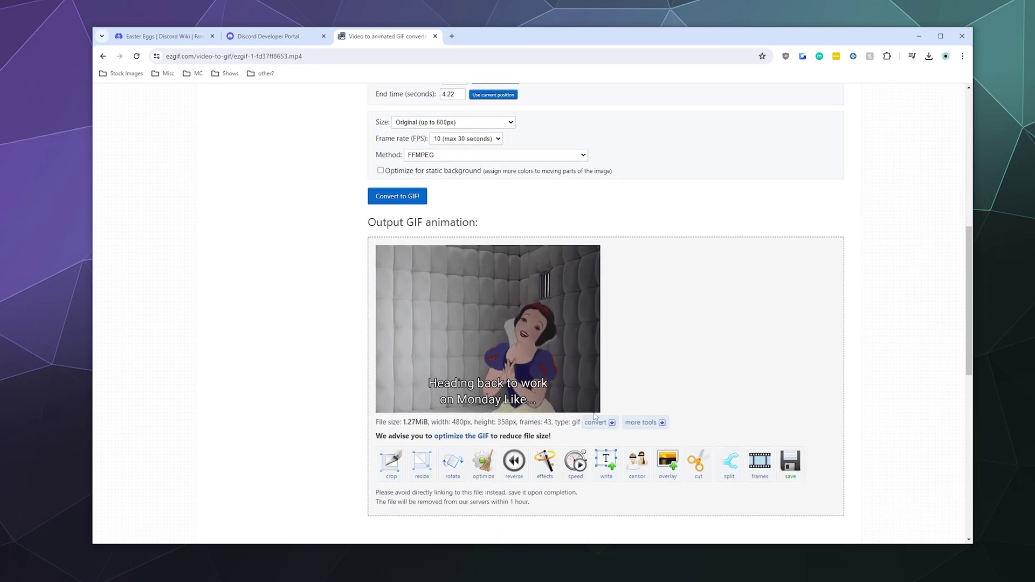
pyautogui.scroll(2, 582, 406)
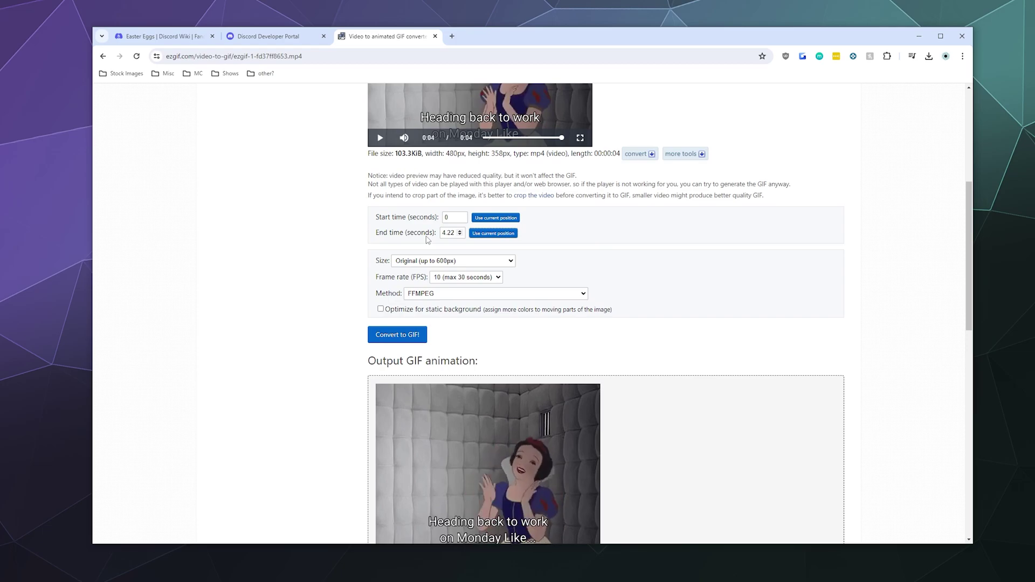
# Step: Choose 'Original (up to 800px)' as the GIF output size
pyautogui.click(409, 261)
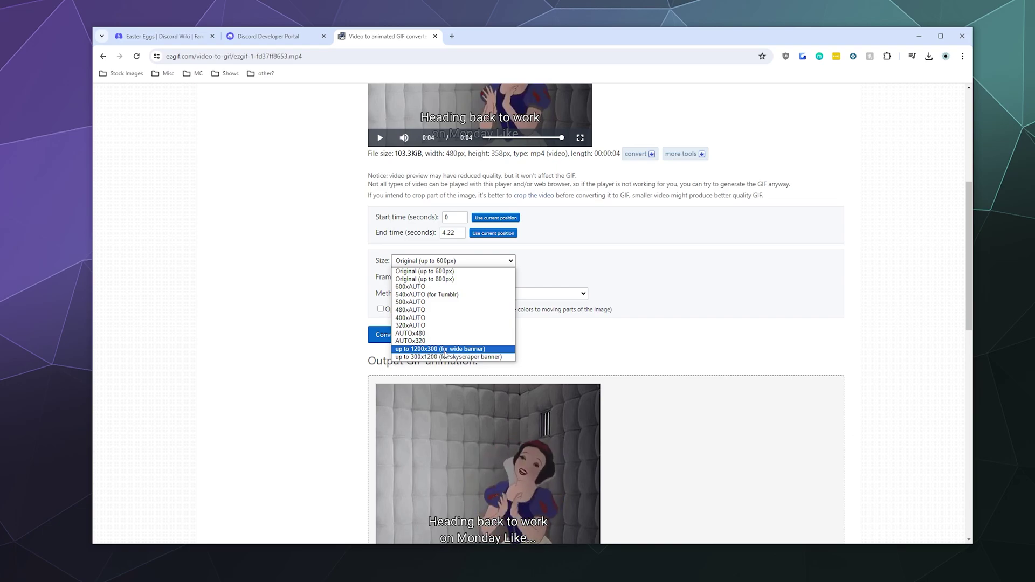
pyautogui.click(431, 279)
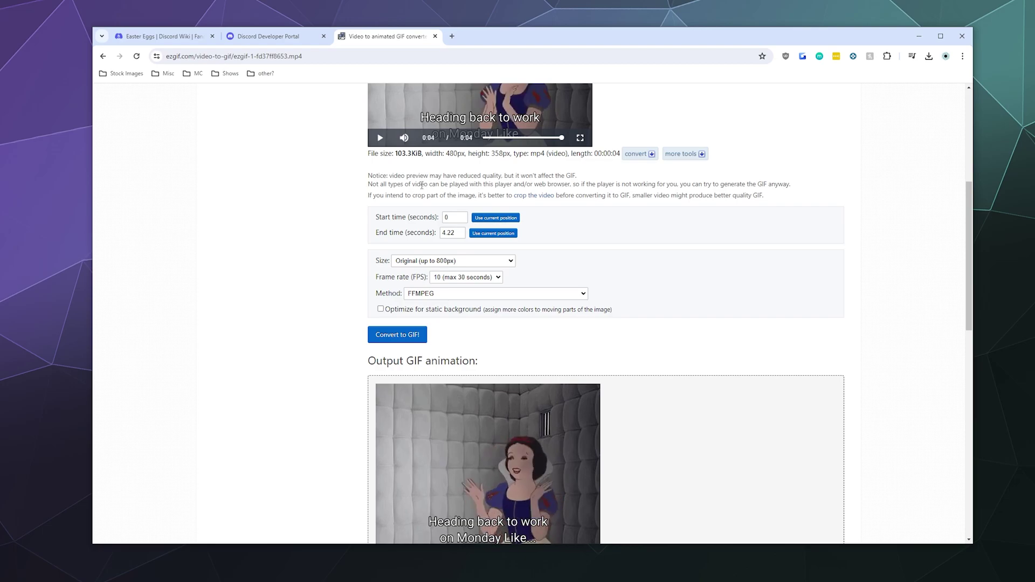
pyautogui.click(441, 277)
pyautogui.scroll(-4, 674, 318)
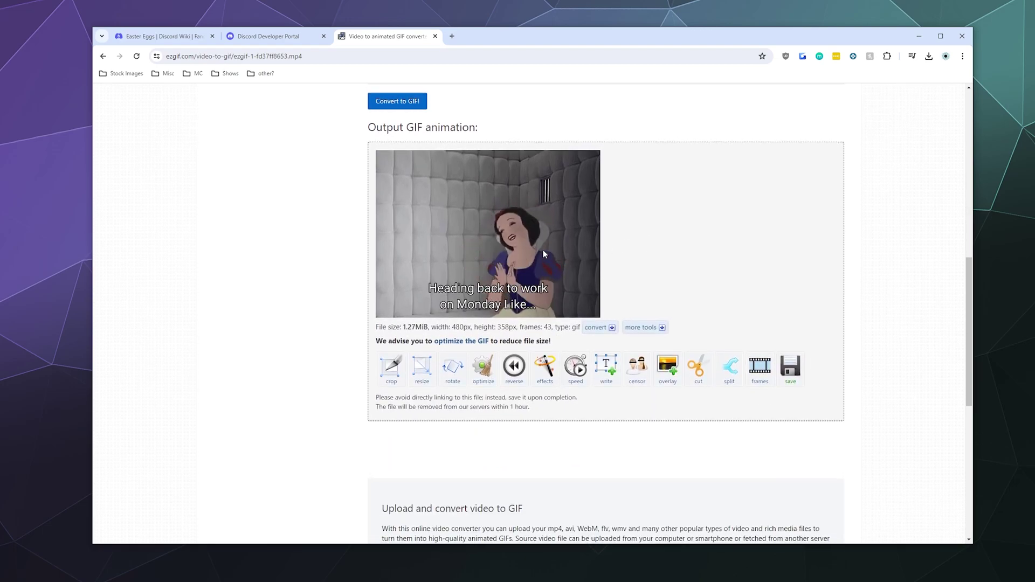
pyautogui.scroll(5, 537, 270)
pyautogui.scroll(-2, 531, 283)
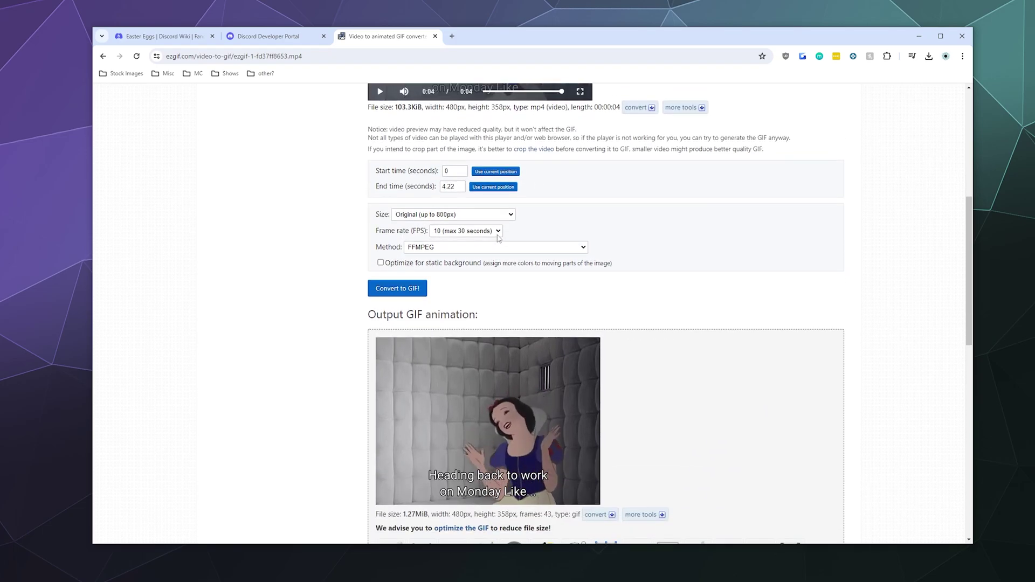
# Step: Set the frame rate to 25 FPS (max 12 seconds), keeping FFMPEG as the method
pyautogui.click(496, 234)
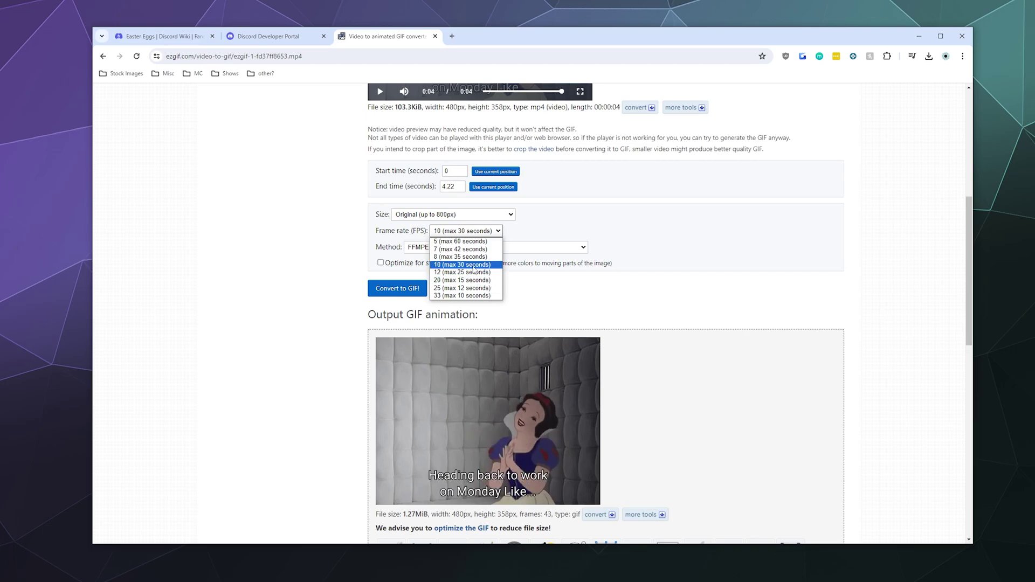
pyautogui.click(474, 288)
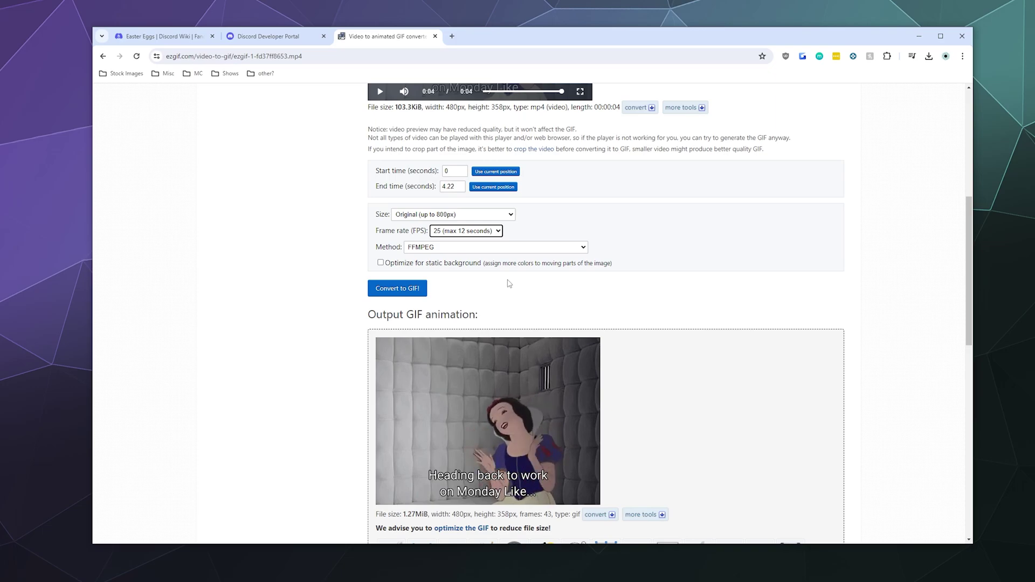
pyautogui.click(427, 249)
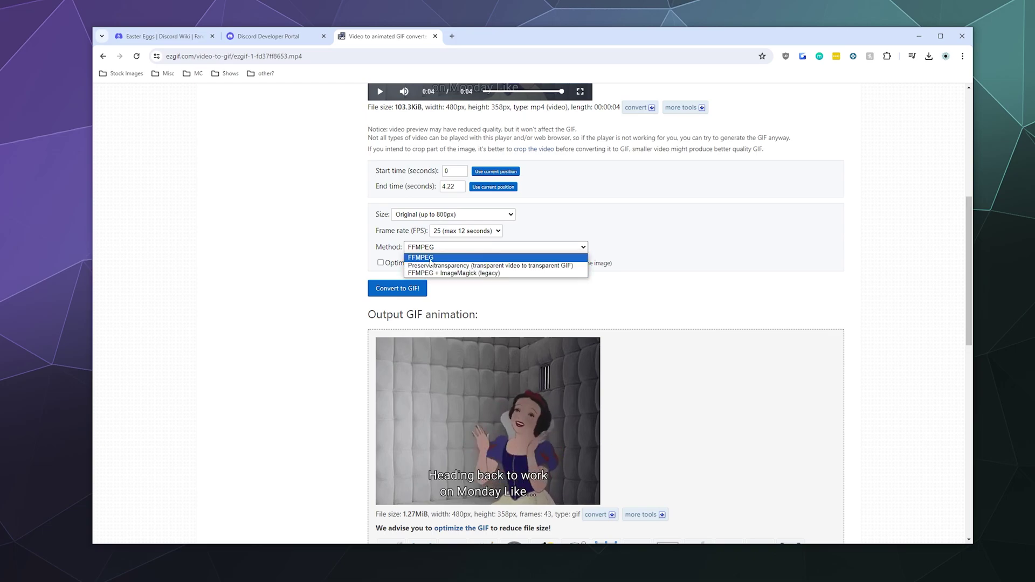
pyautogui.click(431, 259)
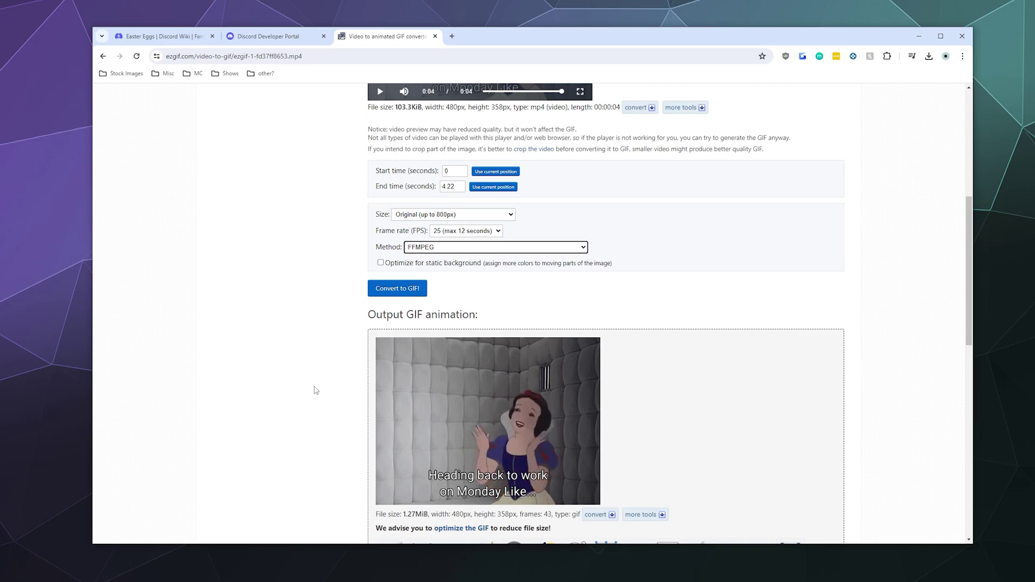
# Step: Re-convert at 25 FPS into a 106-frame, 1.37 MiB captioned GIF
pyautogui.click(403, 294)
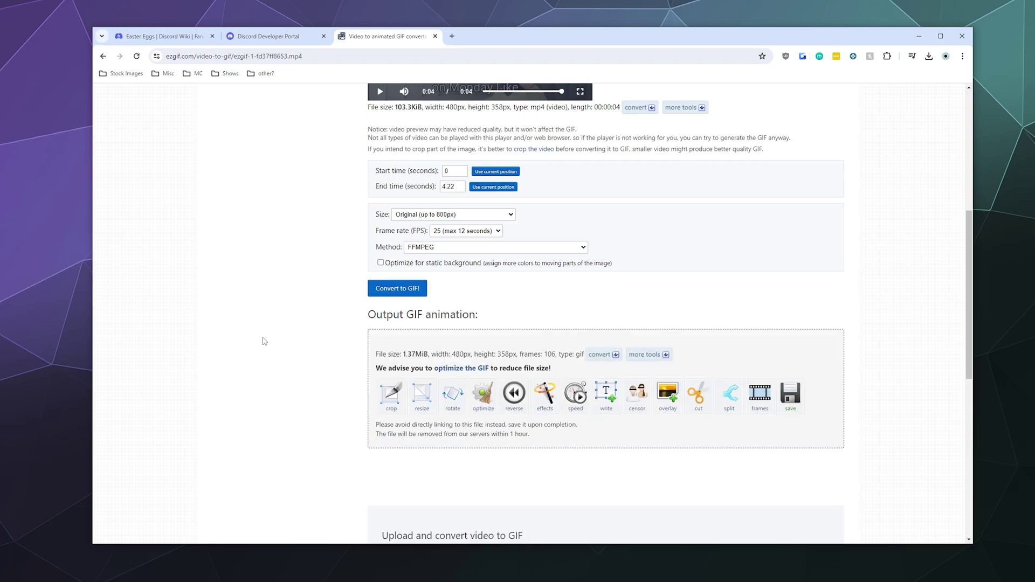
pyautogui.scroll(-1, 265, 340)
pyautogui.scroll(-1, 265, 341)
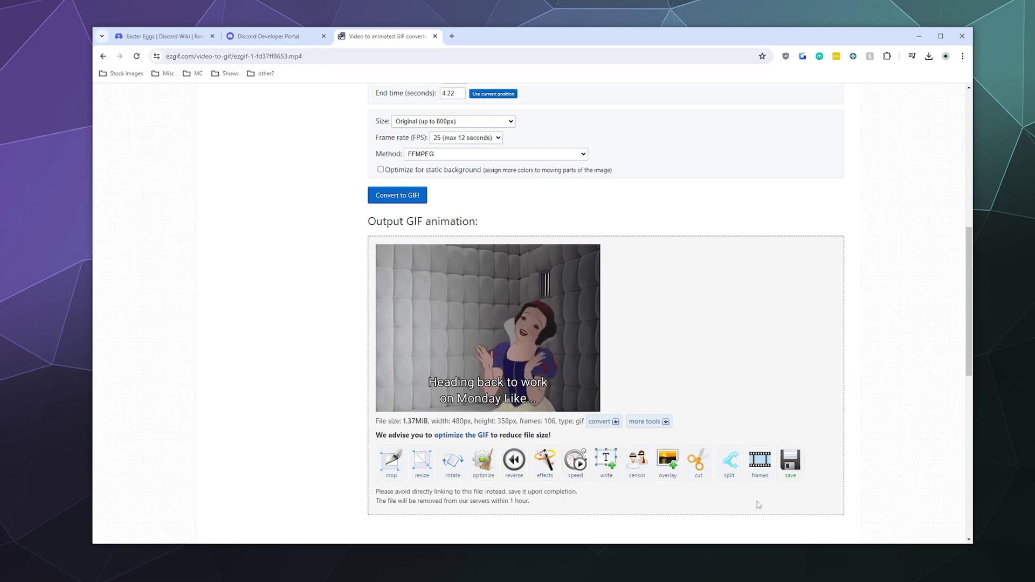
# Step: Save the GIF as 'Snow White Crazy on Mondays' in the Examples folder
pyautogui.click(788, 480)
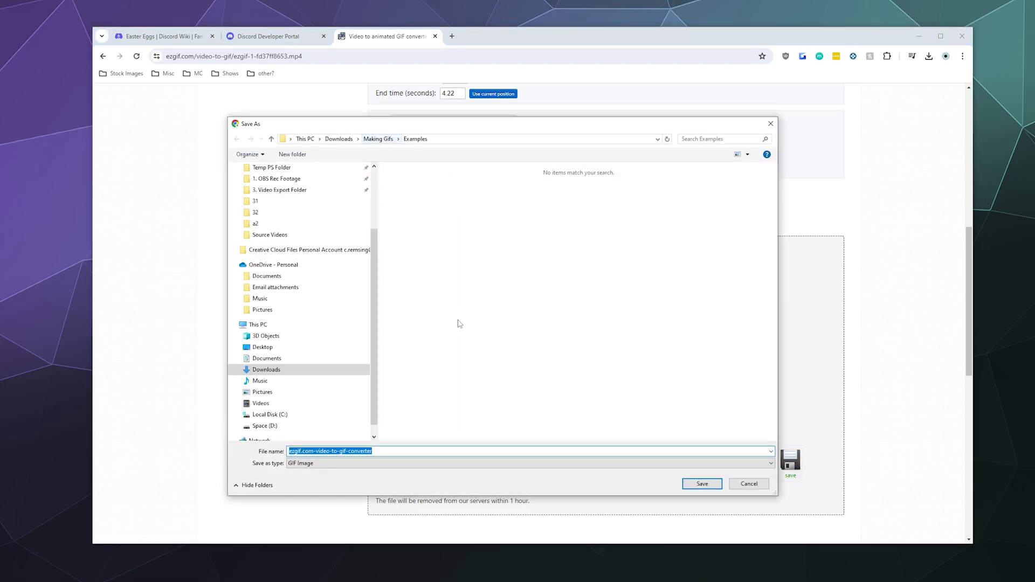
pyautogui.write('Sn')
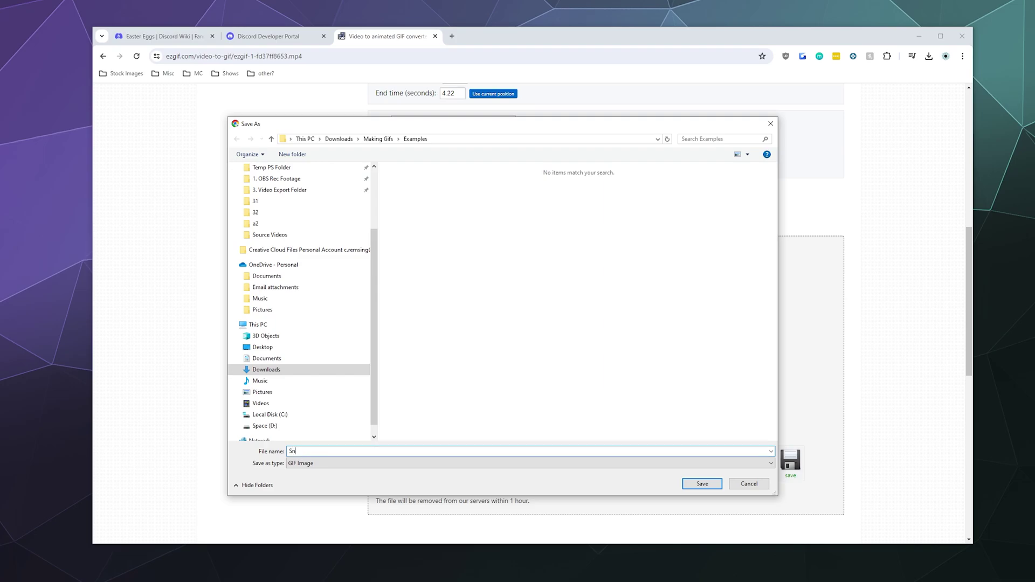
pyautogui.write('ow White Crazy on Mondays')
pyautogui.press('Return')
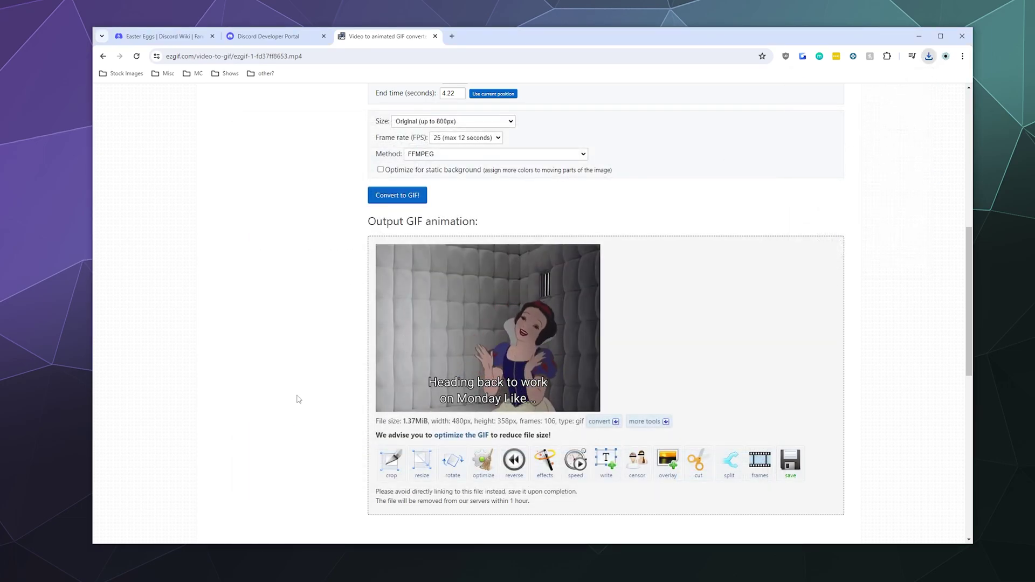
# Step: Bring up the File Explorer window and go up to the Making Gifs folder
pyautogui.moveTo(264, 580)
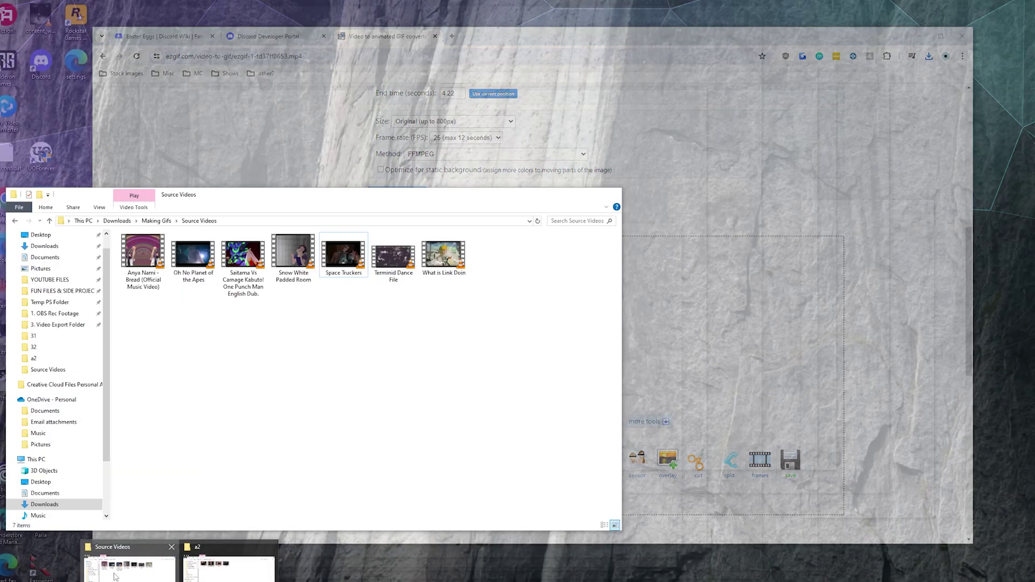
pyautogui.click(130, 569)
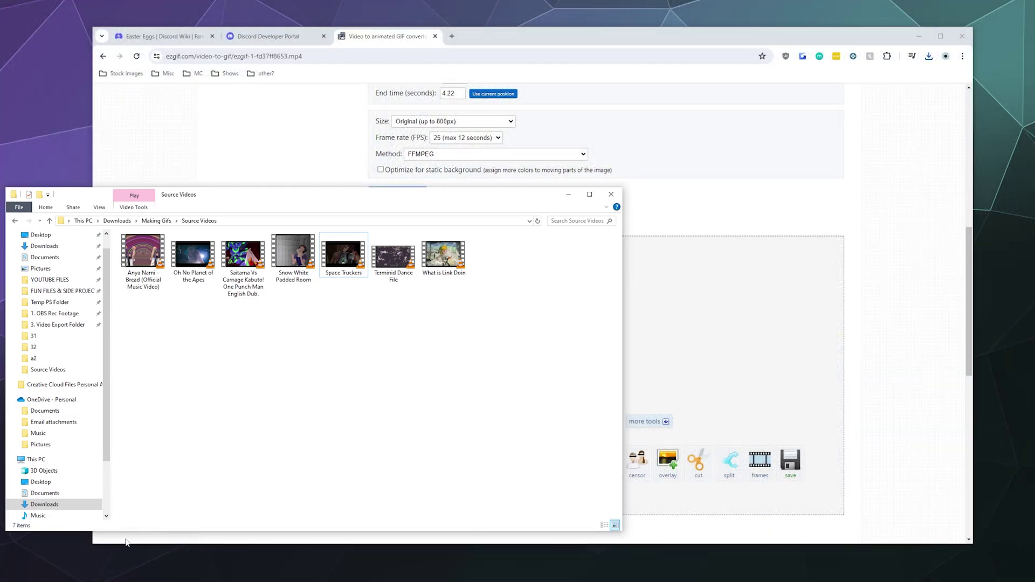
pyautogui.click(156, 221)
pyautogui.moveTo(226, 195); pyautogui.dragTo(440, 166)
# Step: Open Snow White Crazy on Mondays.gif from Examples in Photos to check its caption
pyautogui.doubleClick(357, 229)
pyautogui.doubleClick(357, 237)
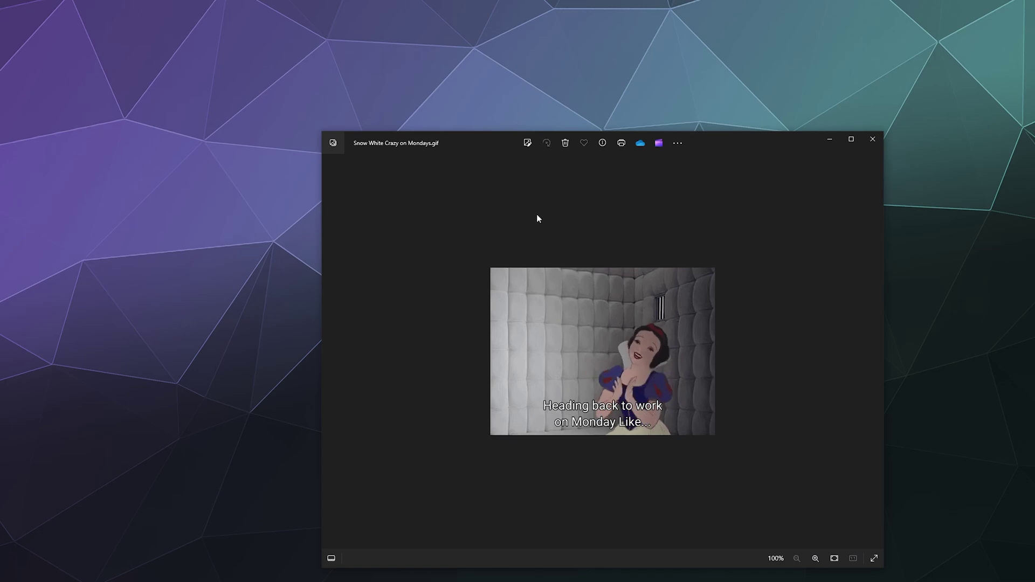
pyautogui.moveTo(707, 146); pyautogui.dragTo(678, 99)
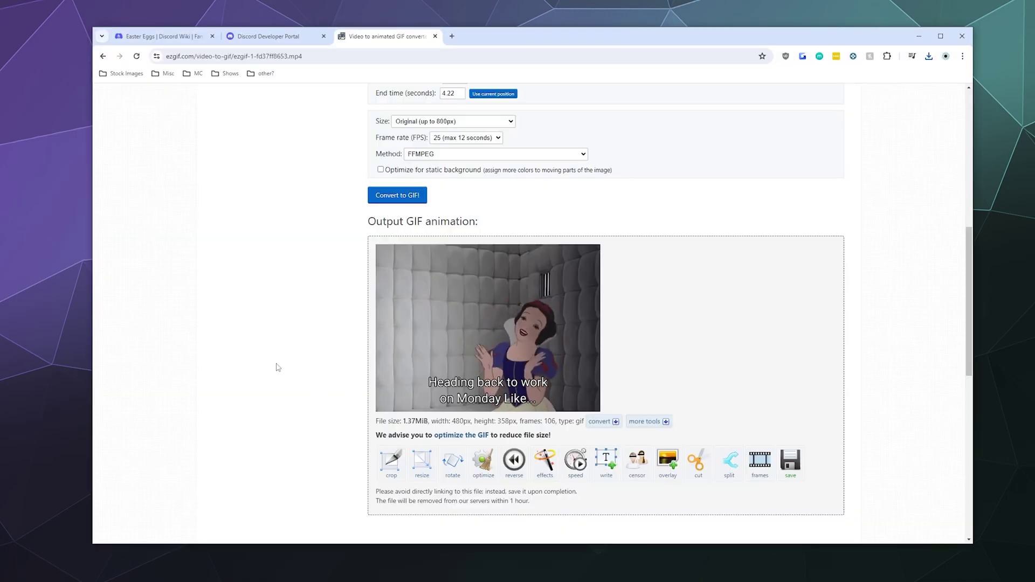
pyautogui.scroll(-2, 279, 369)
pyautogui.scroll(4, 278, 367)
pyautogui.scroll(5, 278, 367)
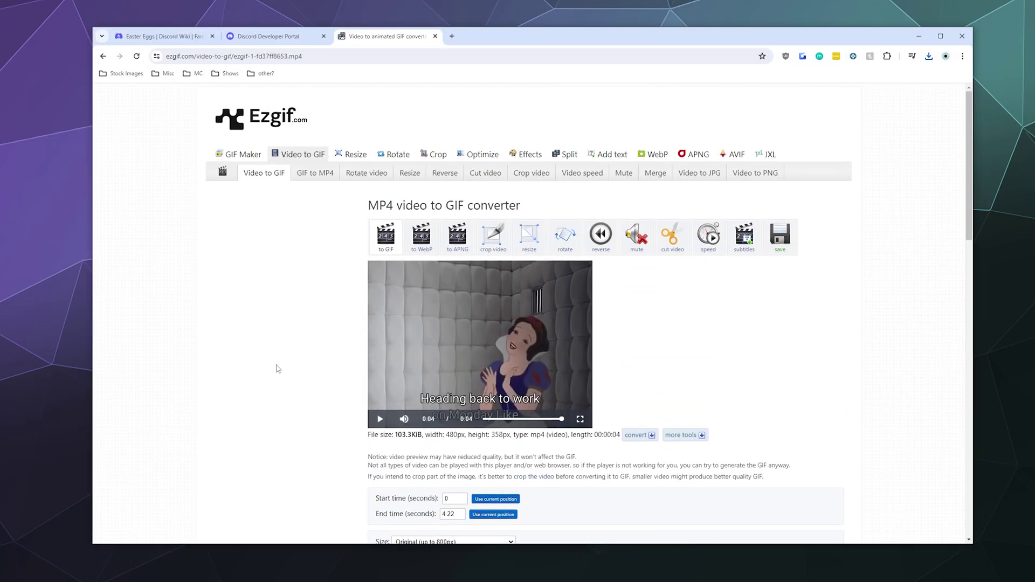